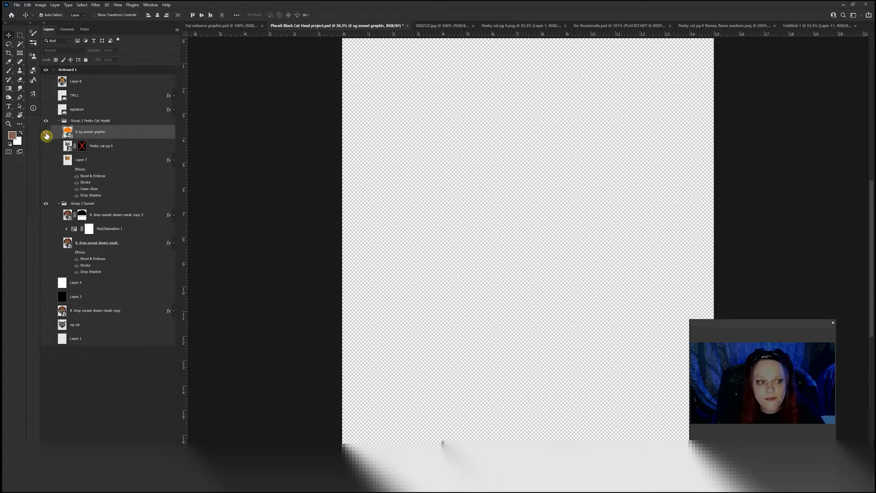
Preview the flat sunset graphic and the dream sunset result one at a time on the transparent artboard
{"action": "left_click", "coordinate": [47, 133]}
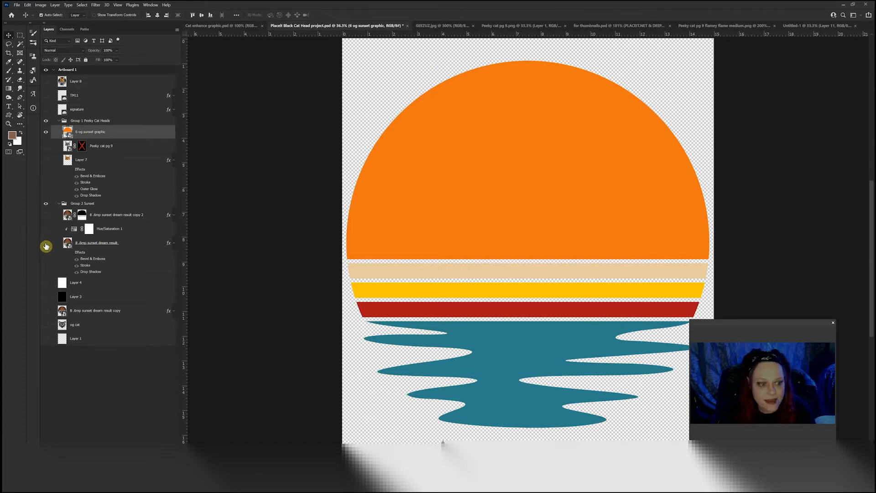
{"action": "left_click", "coordinate": [45, 132]}
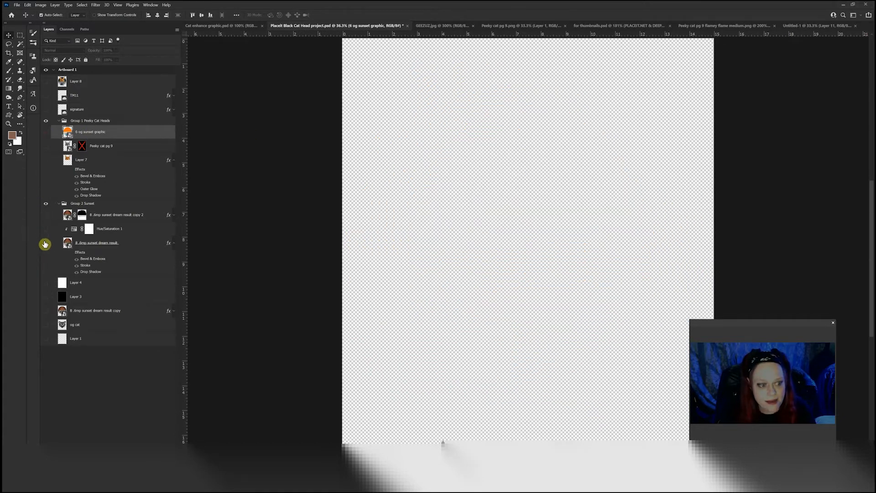
{"action": "left_click", "coordinate": [46, 244]}
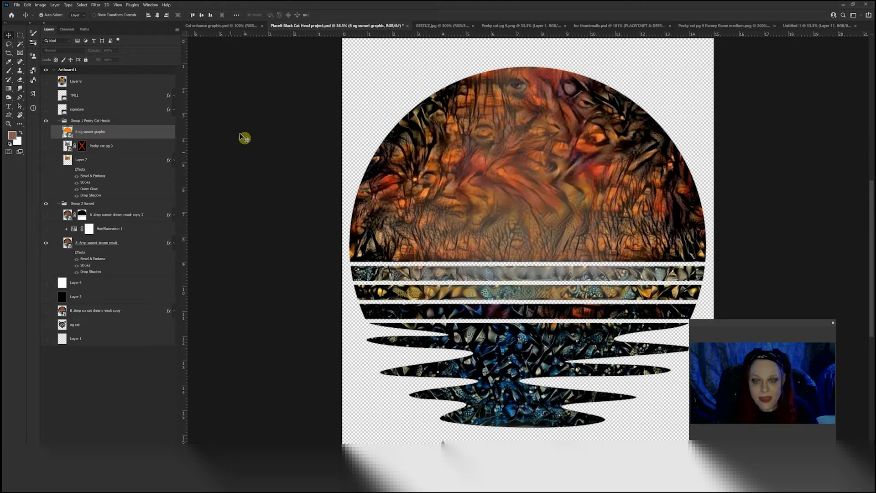
{"action": "left_click", "coordinate": [48, 245]}
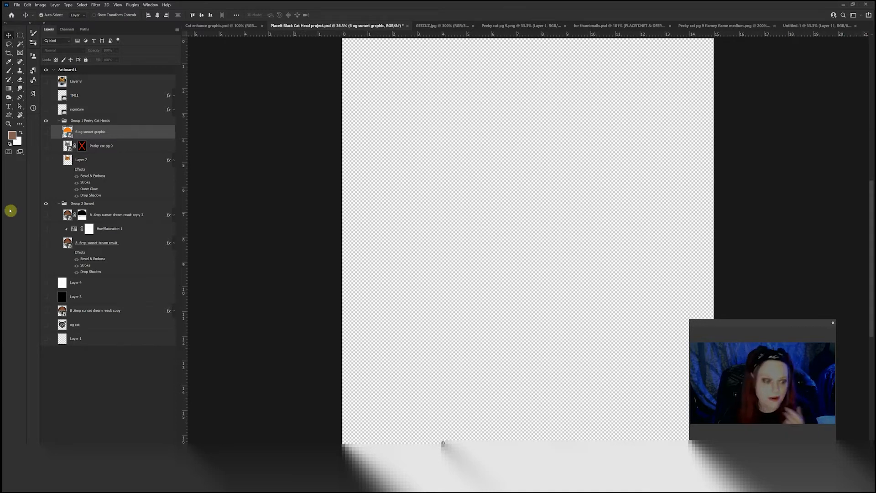
Preview the white Layer 4 background, hide it again, and show the black Layer 3 background instead
{"action": "left_click", "coordinate": [45, 285]}
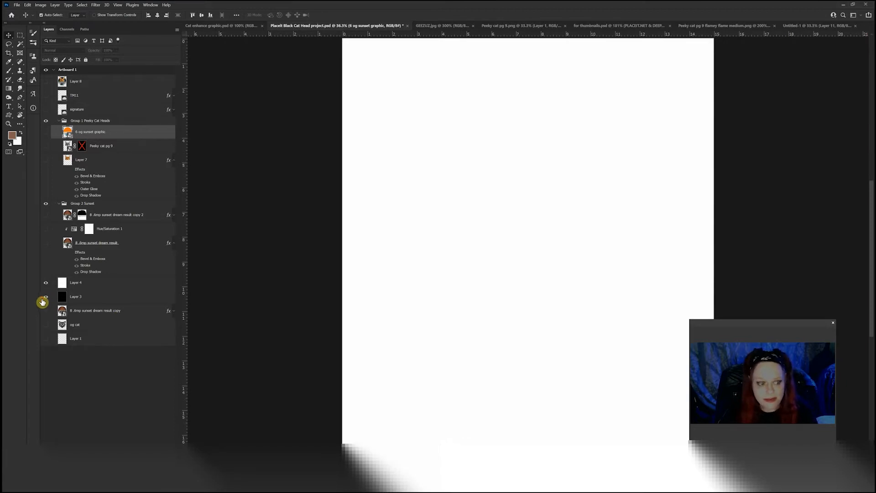
{"action": "left_click", "coordinate": [45, 287]}
{"action": "left_click", "coordinate": [47, 297]}
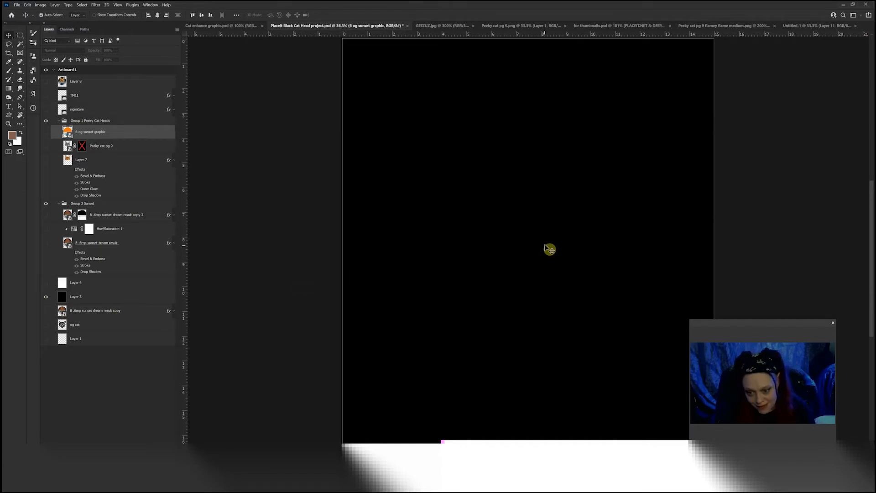
Compare the flat sunset graphic with the dream sunset result against the black background, showing one at a time
{"action": "left_click", "coordinate": [45, 132]}
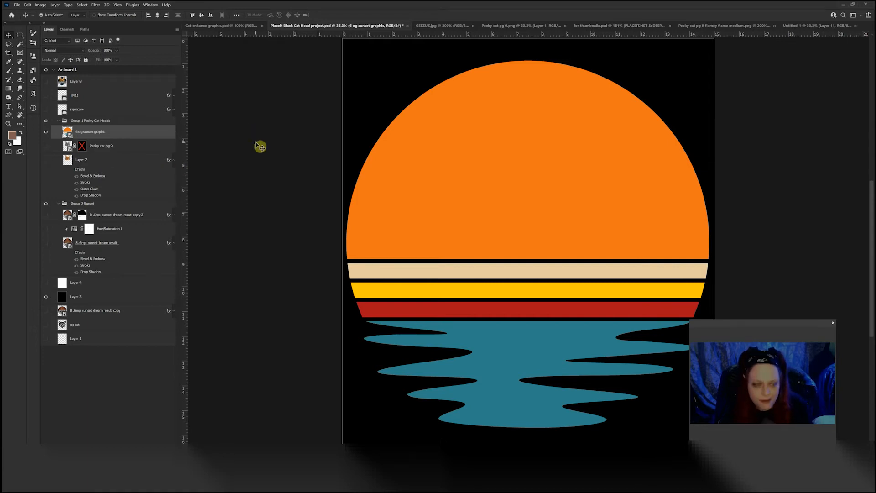
{"action": "left_click", "coordinate": [46, 132]}
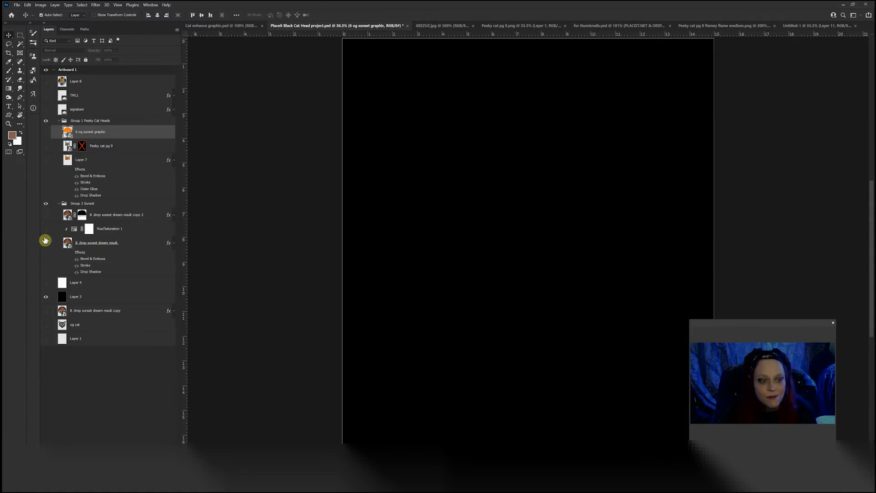
{"action": "left_click", "coordinate": [46, 245]}
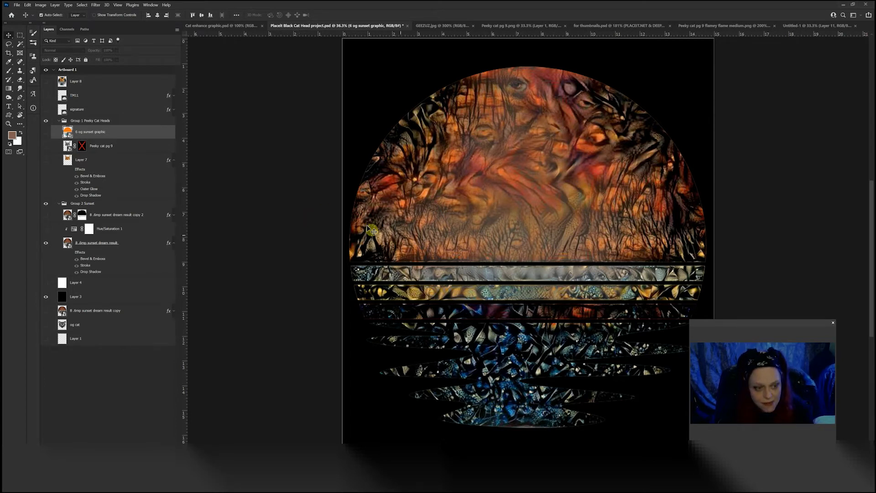
{"action": "left_click", "coordinate": [46, 243]}
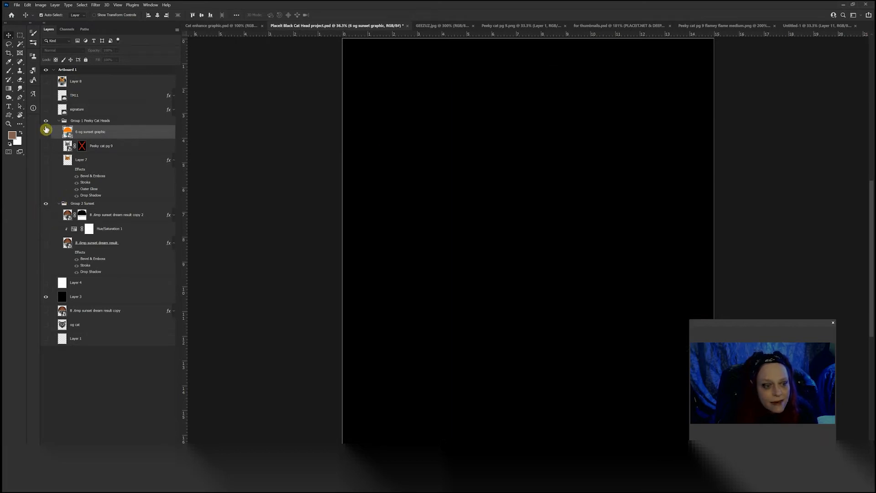
Preview the grayscale Peeky cat pg 9 head alone, and show the golden Layer 7 cat head over the dream sunset result
{"action": "left_click", "coordinate": [45, 147]}
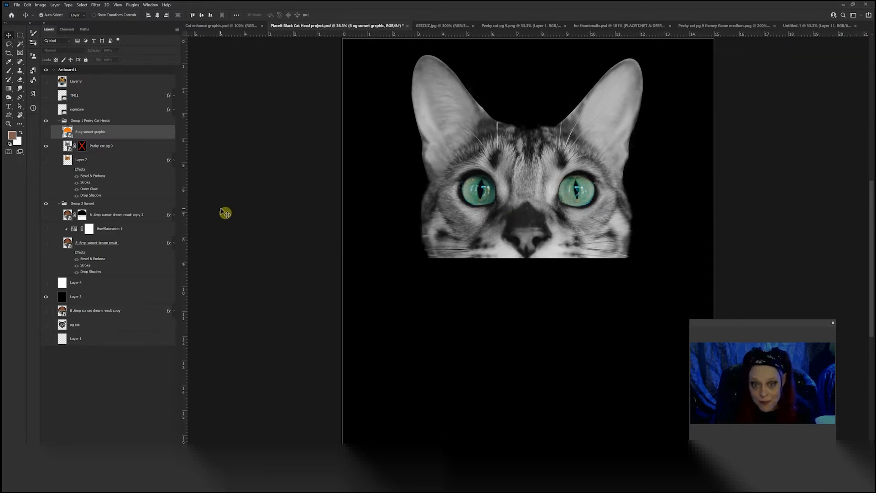
{"action": "left_click", "coordinate": [45, 146]}
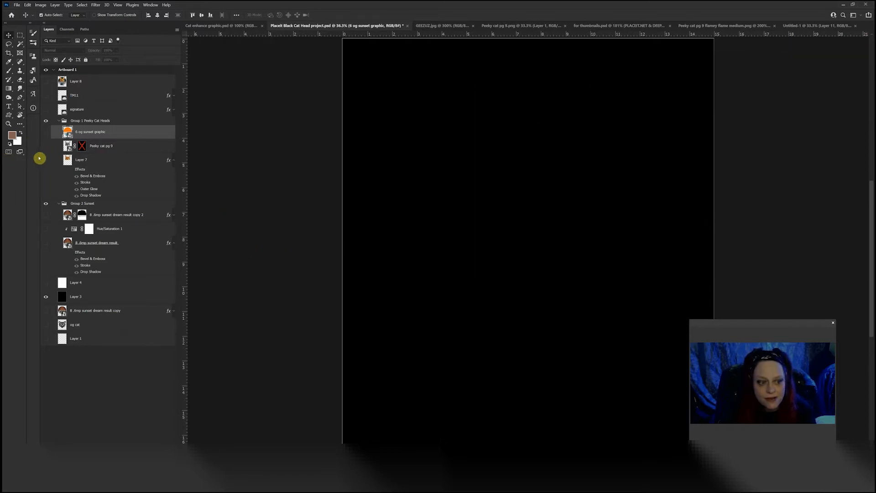
{"action": "left_click", "coordinate": [46, 161]}
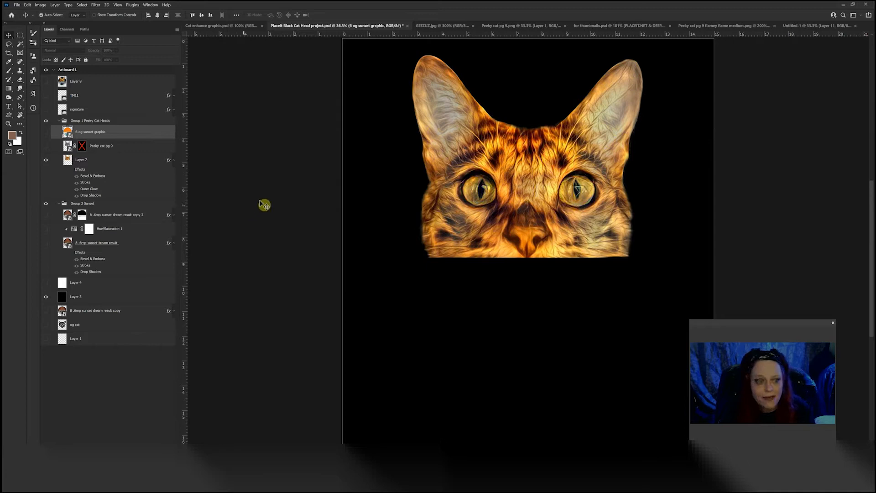
{"action": "left_click", "coordinate": [46, 243]}
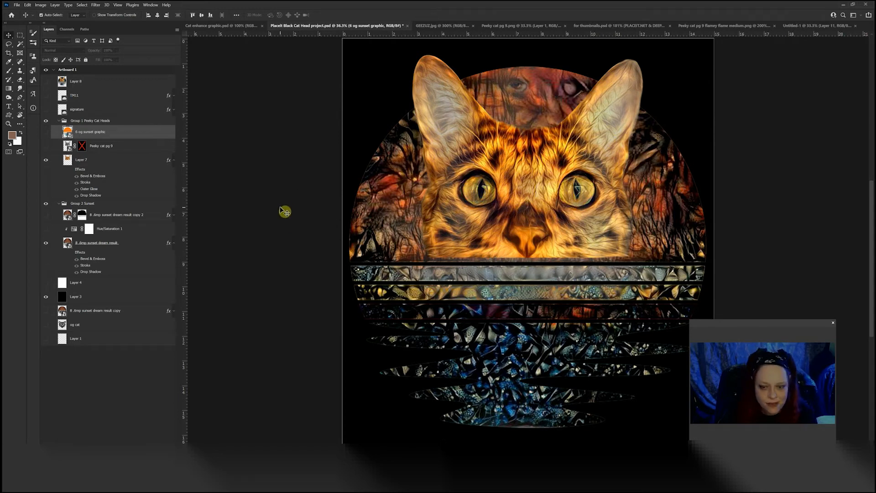
Show the Peeky cat pg 9 layer and compare it with its layer mask disabled and enabled, leaving the mask enabled
{"action": "left_click", "coordinate": [46, 148]}
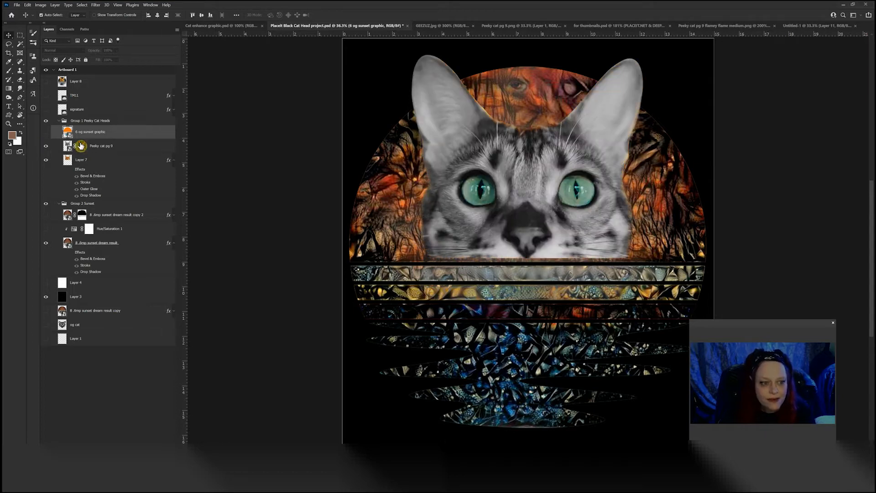
{"action": "left_click", "coordinate": [82, 146]}
{"action": "right_click", "coordinate": [81, 145]}
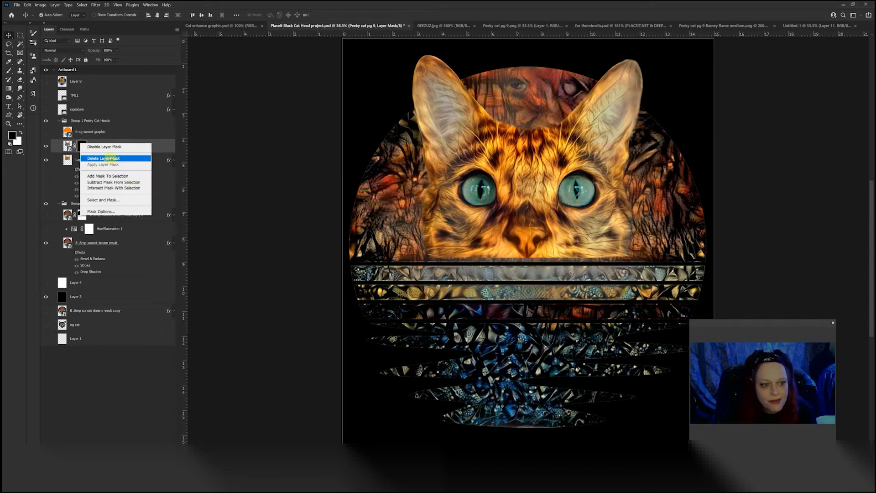
{"action": "left_click", "coordinate": [121, 148]}
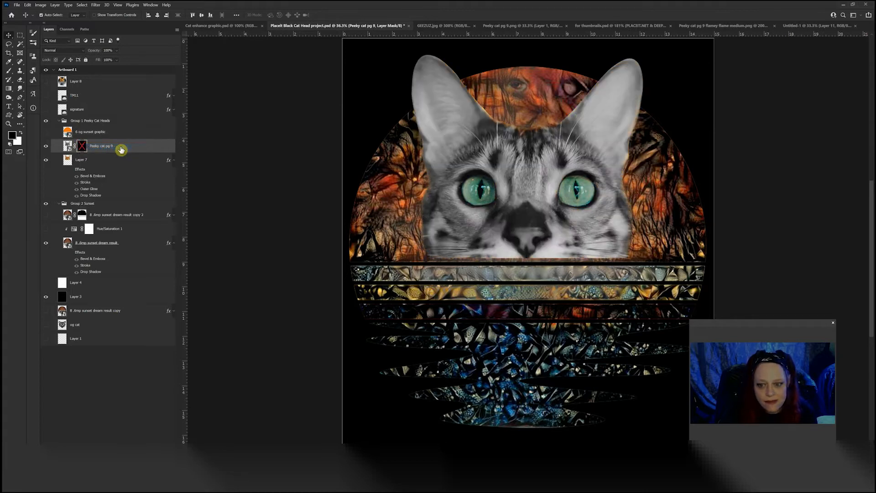
{"action": "right_click", "coordinate": [84, 146]}
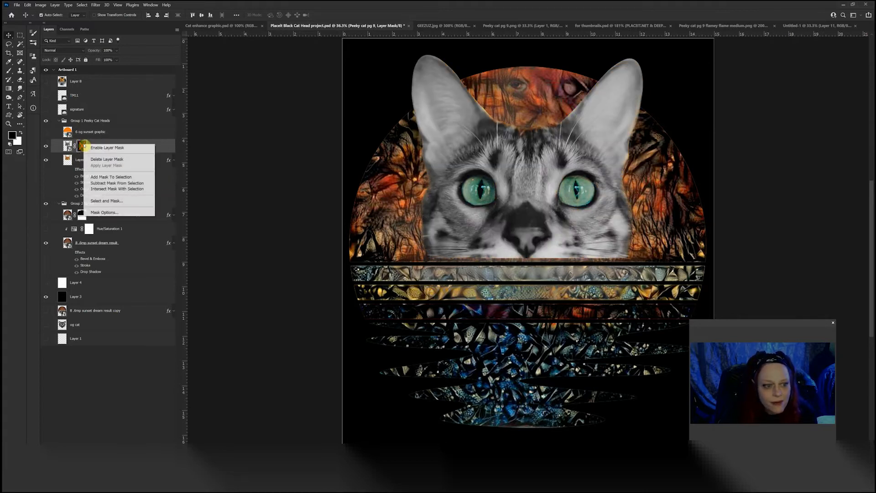
{"action": "left_click", "coordinate": [102, 147]}
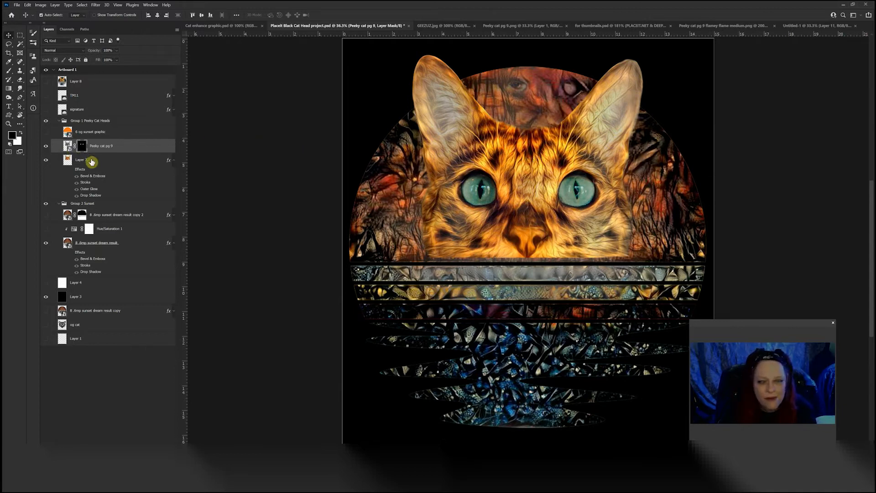
Turn on all the layer effects of the golden cat head on Layer 7
{"action": "left_click", "coordinate": [174, 161]}
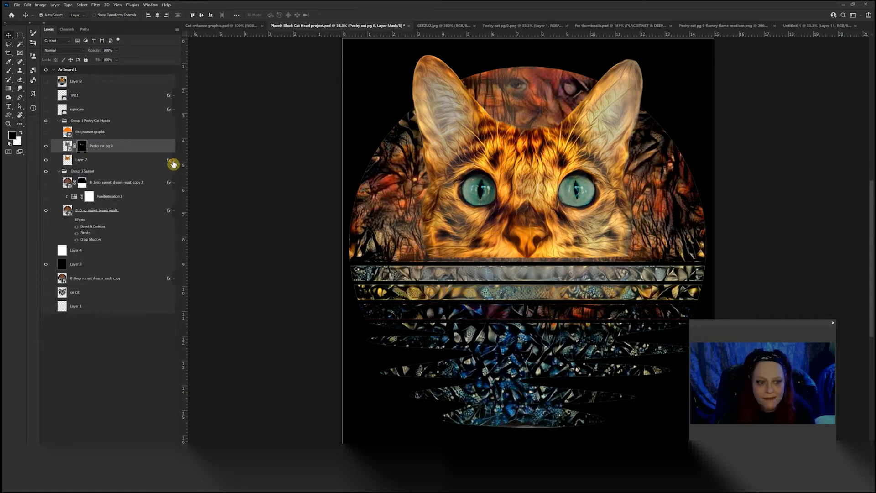
{"action": "left_click", "coordinate": [173, 161]}
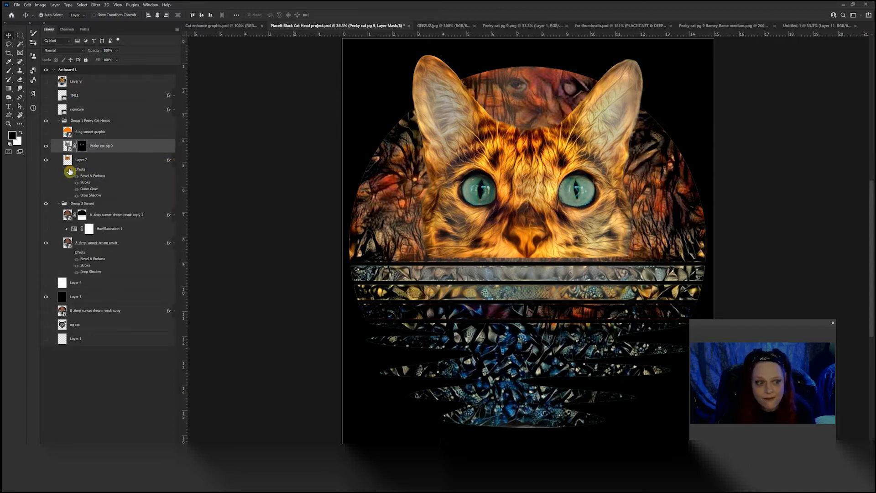
{"action": "left_click", "coordinate": [70, 170]}
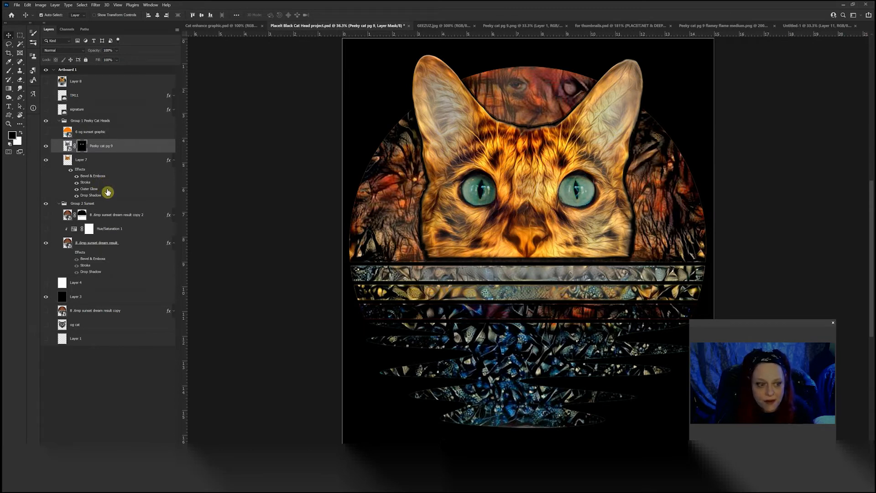
Check the cat head's outline against the white Layer 4 background, and return to the black background
{"action": "left_click", "coordinate": [45, 287]}
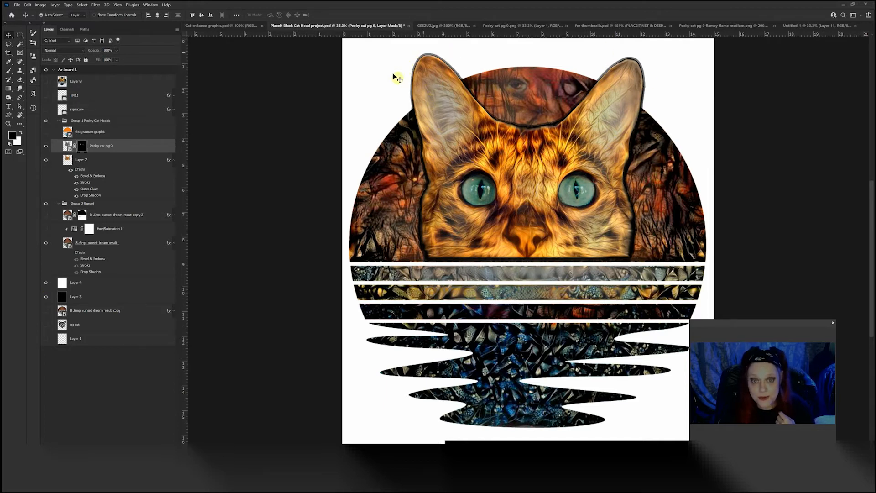
{"action": "left_click", "coordinate": [77, 265]}
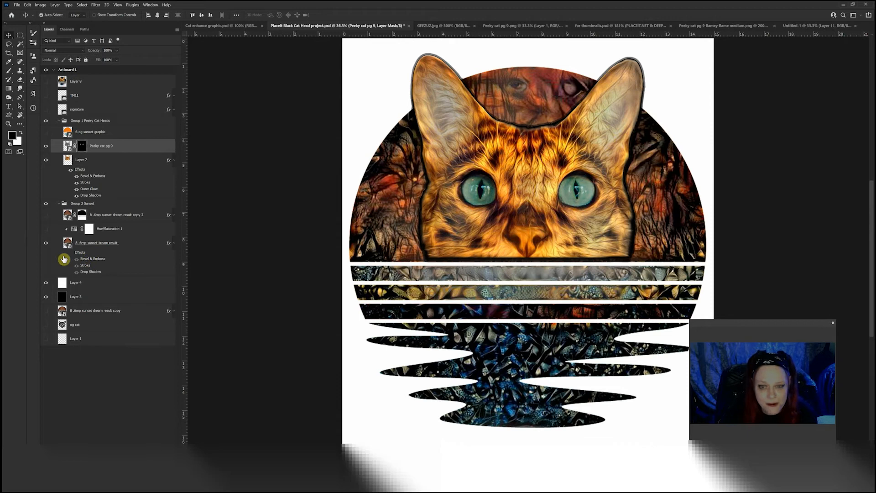
{"action": "left_click", "coordinate": [45, 282]}
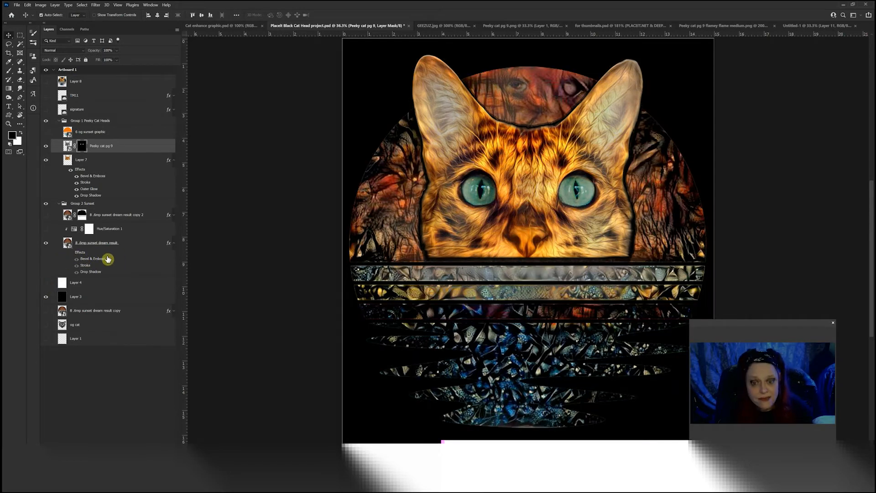
Turn on all the layer effects of the dream sunset result in the Group 2 Sunset group
{"action": "left_click", "coordinate": [68, 256]}
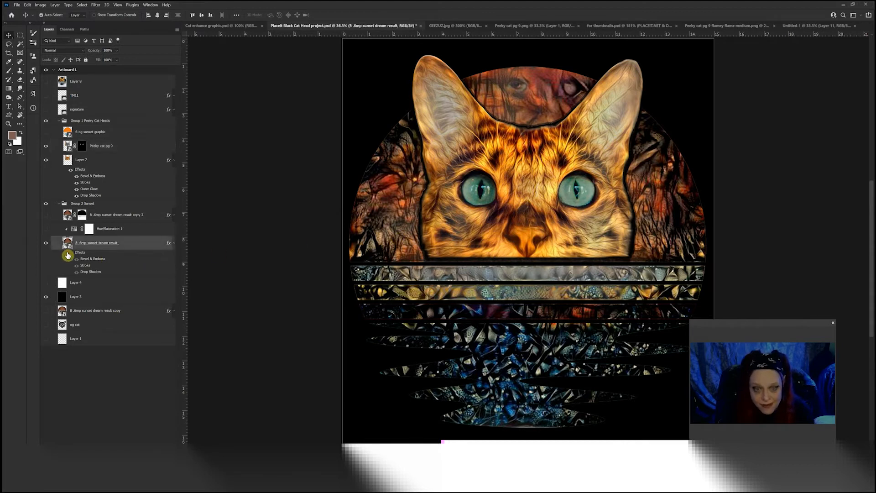
{"action": "left_click", "coordinate": [68, 254]}
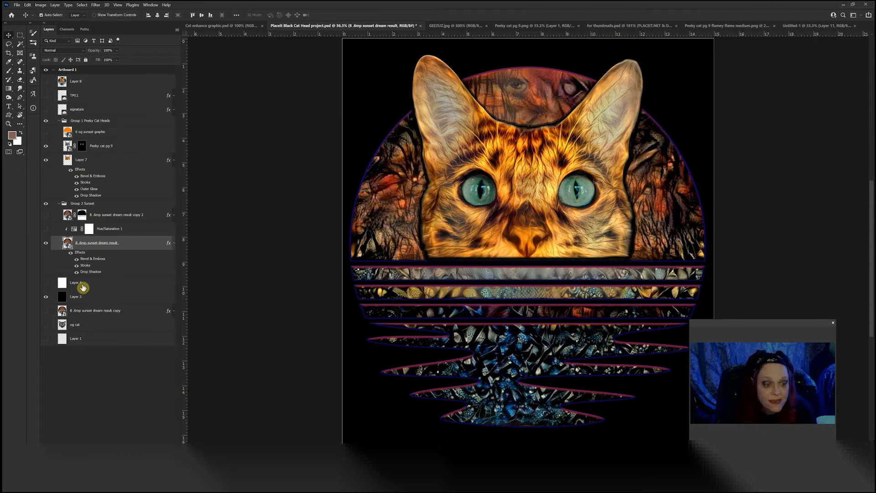
Compare the dream sunset with and without its layer effects over white Layer 4, ending with effects on and Layer 4 hidden
{"action": "left_click", "coordinate": [45, 284]}
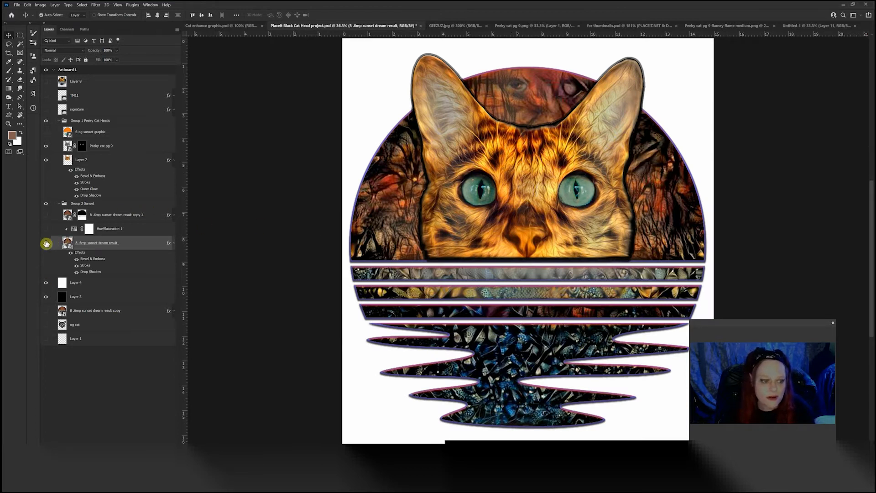
{"action": "left_click", "coordinate": [71, 254]}
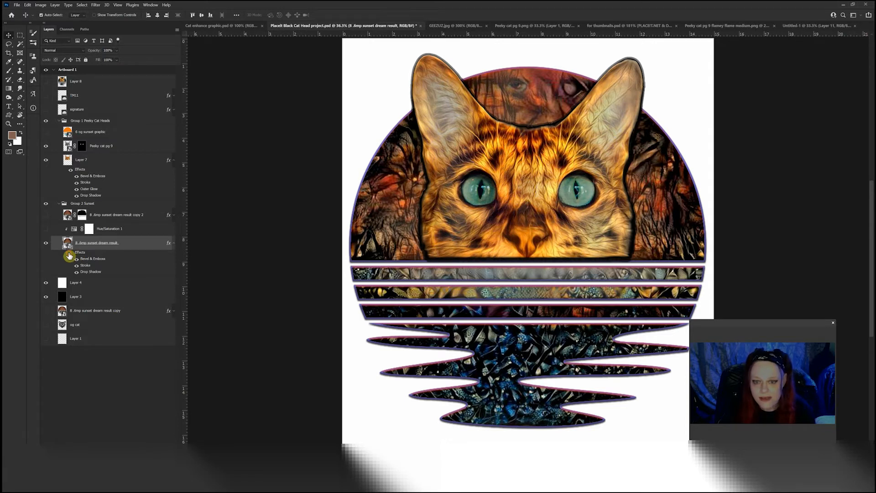
{"action": "left_click", "coordinate": [70, 254]}
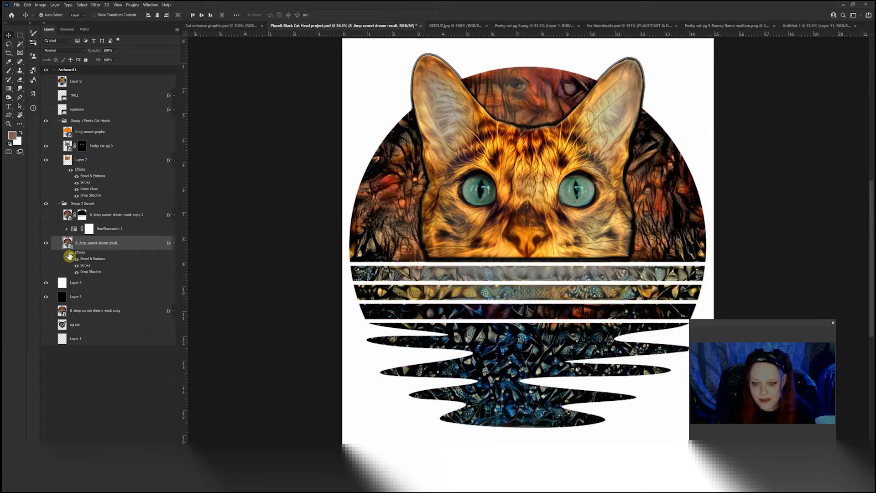
{"action": "left_click", "coordinate": [70, 254]}
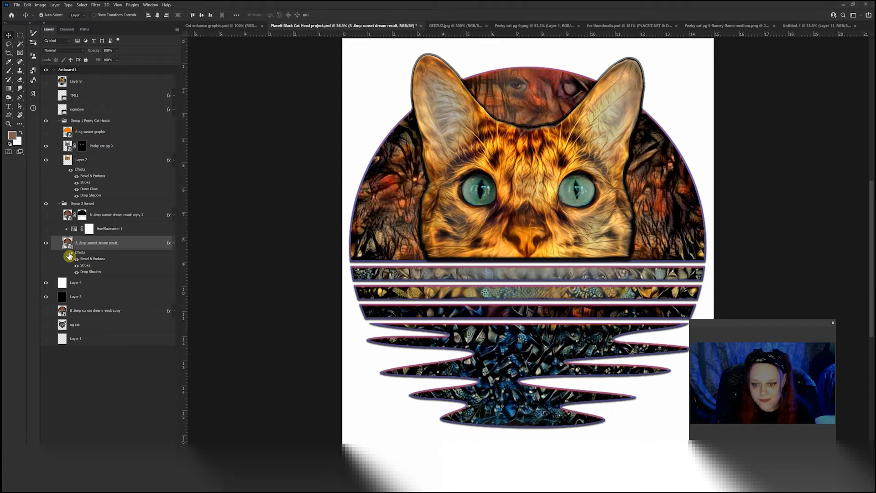
{"action": "left_click", "coordinate": [70, 254]}
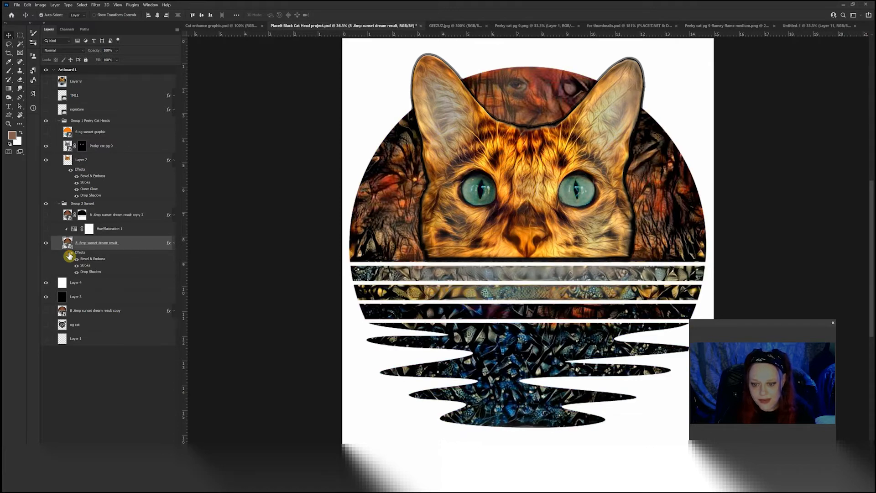
{"action": "left_click", "coordinate": [70, 254]}
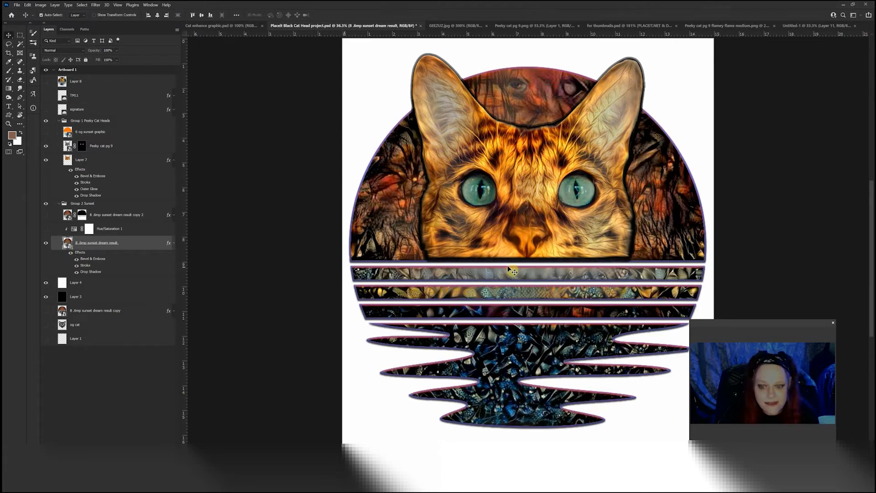
{"action": "left_click", "coordinate": [46, 282]}
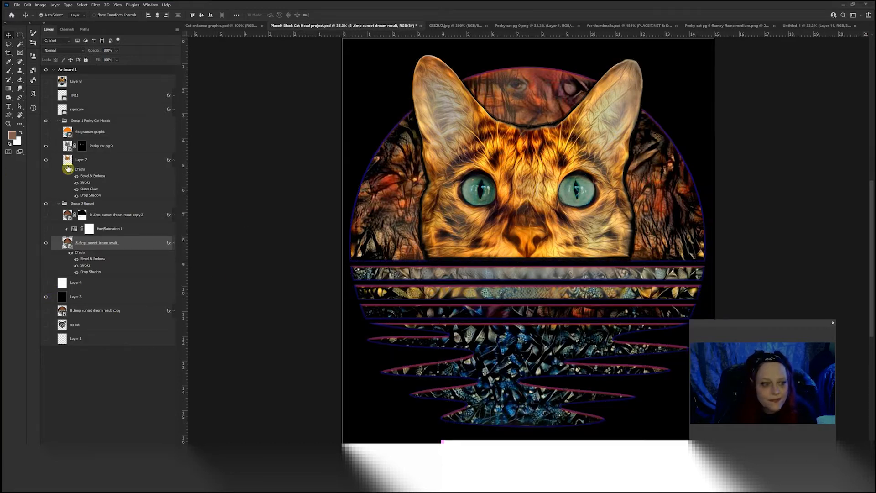
Compare the golden cat head on Layer 7 with and without its layer effects, ending with the effects on
{"action": "left_click", "coordinate": [71, 172]}
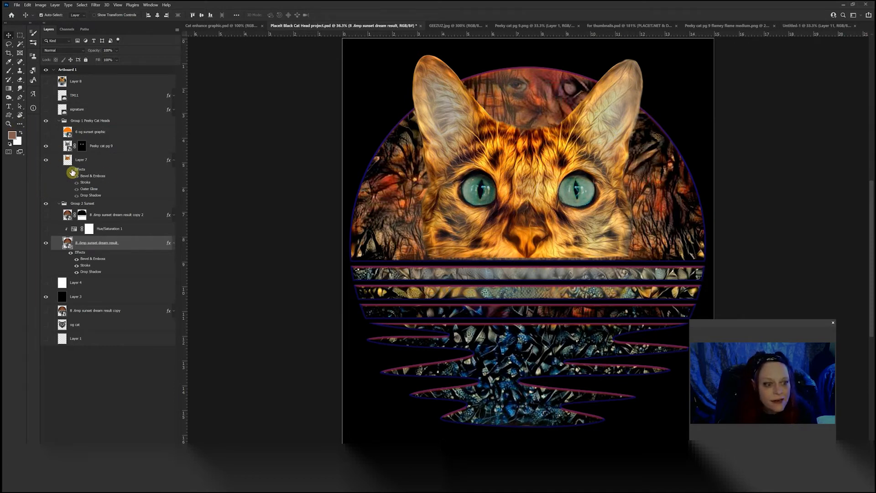
{"action": "left_click", "coordinate": [68, 167]}
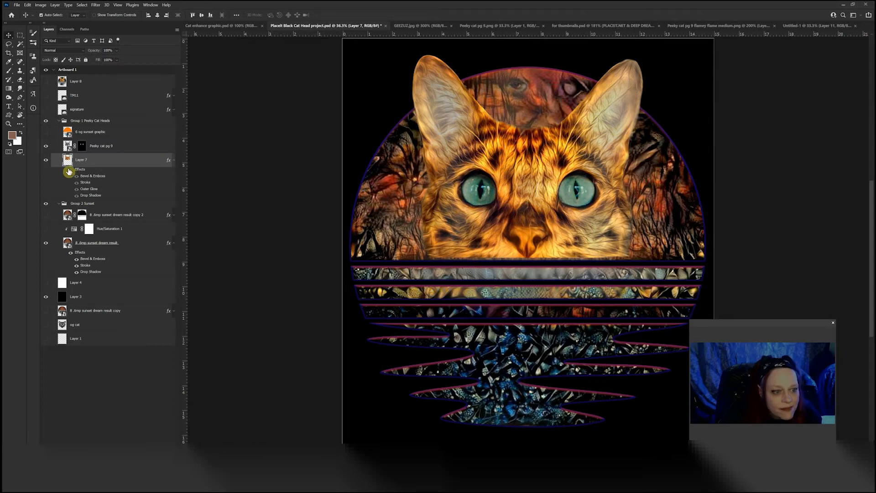
{"action": "double_click", "coordinate": [69, 171]}
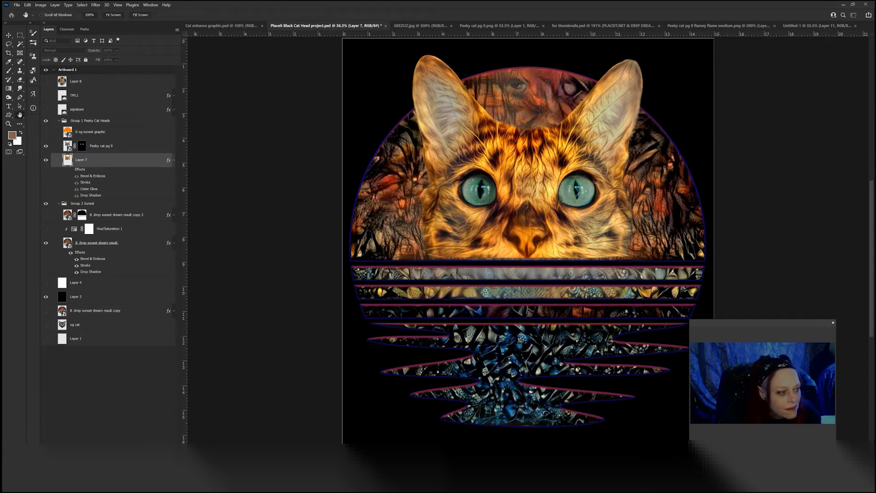
{"action": "left_click", "coordinate": [71, 173]}
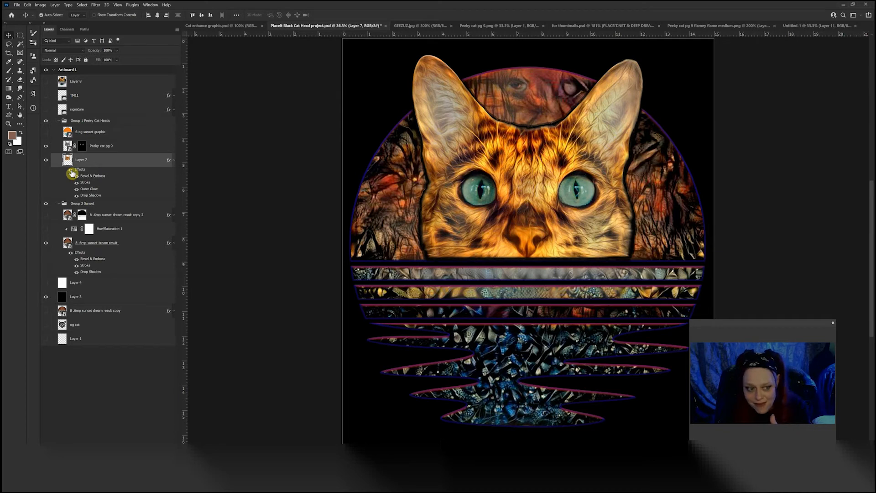
{"action": "left_click", "coordinate": [72, 173]}
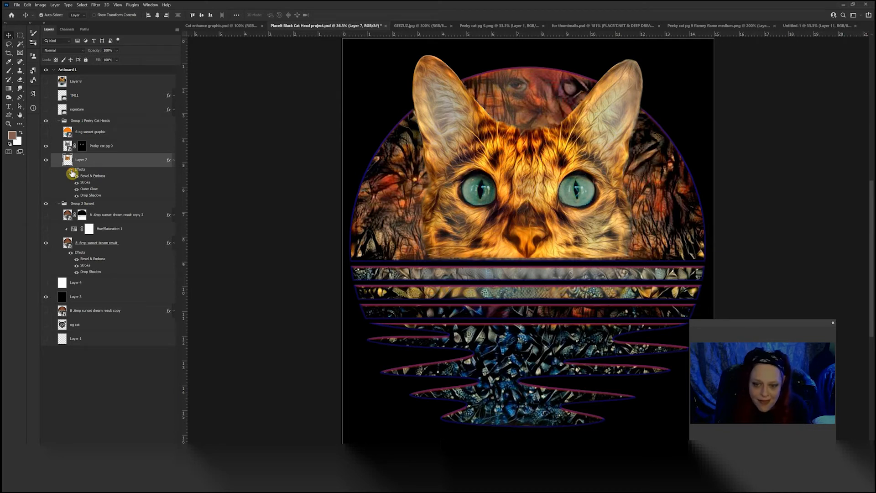
{"action": "left_click", "coordinate": [72, 172]}
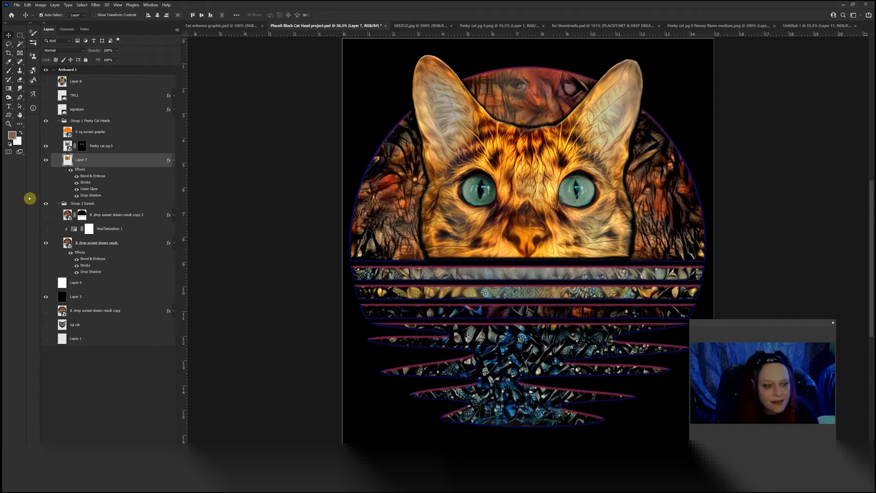
Compare the sunset with and without the Hue/Saturation 1 adjustment, leaving it off, and briefly hide the dream sunset result layer
{"action": "left_click", "coordinate": [46, 229]}
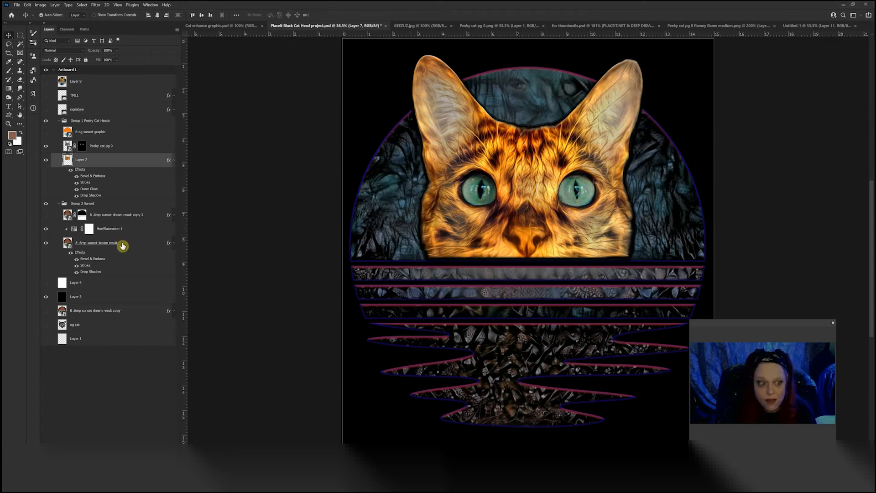
{"action": "left_click", "coordinate": [45, 232]}
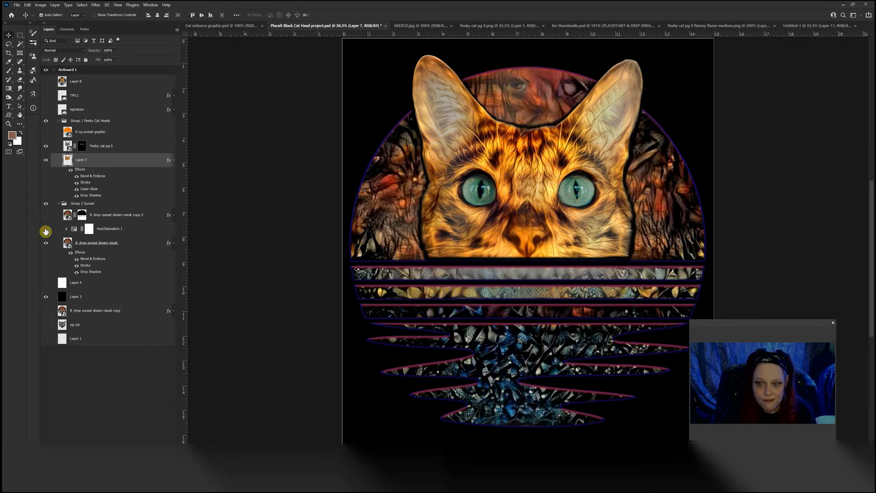
{"action": "left_click", "coordinate": [46, 232]}
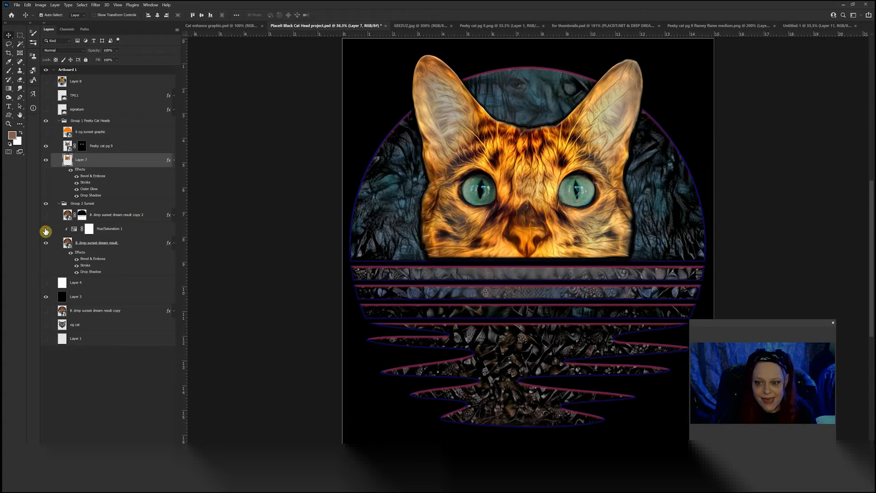
{"action": "left_click", "coordinate": [45, 232]}
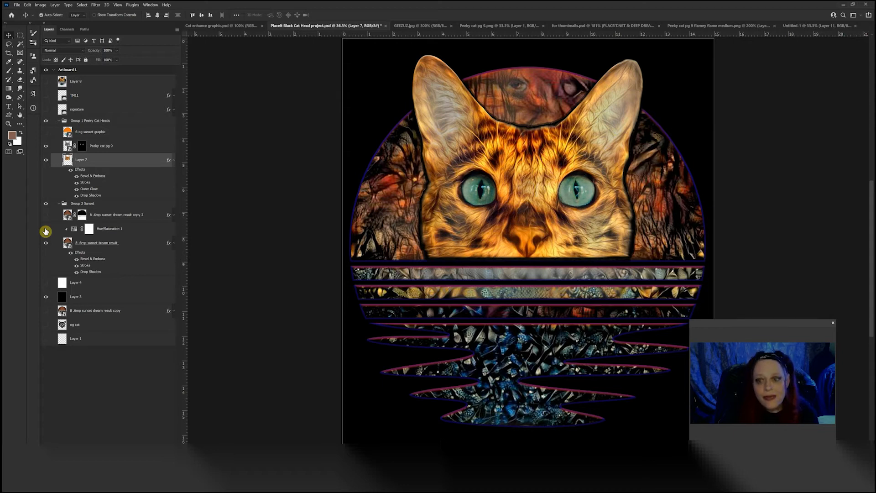
{"action": "left_click", "coordinate": [46, 232]}
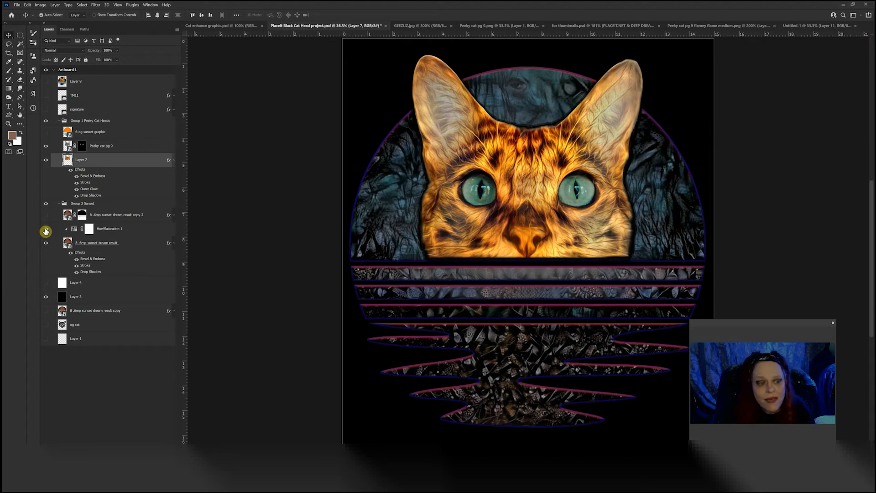
{"action": "left_click", "coordinate": [46, 232]}
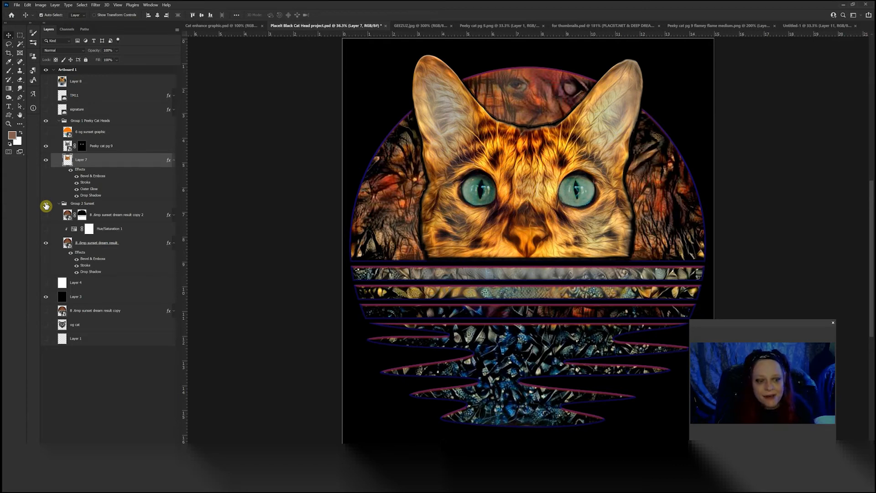
{"action": "left_click", "coordinate": [46, 243]}
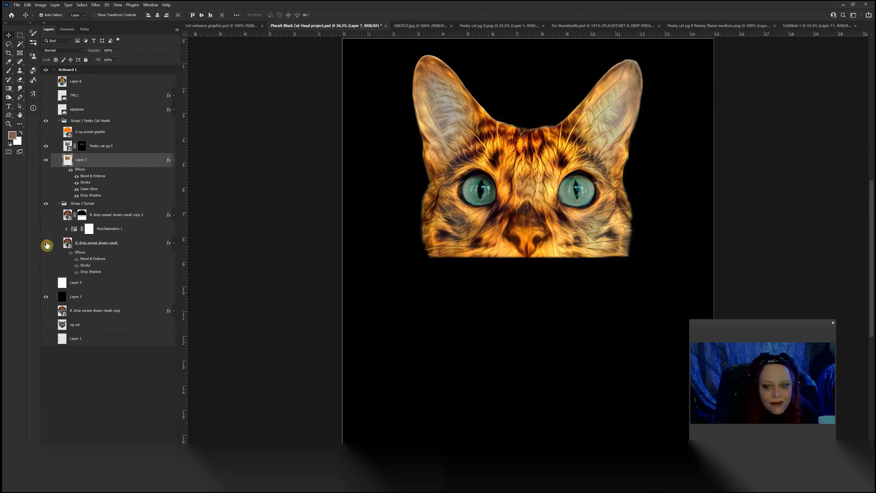
{"action": "left_click", "coordinate": [46, 243]}
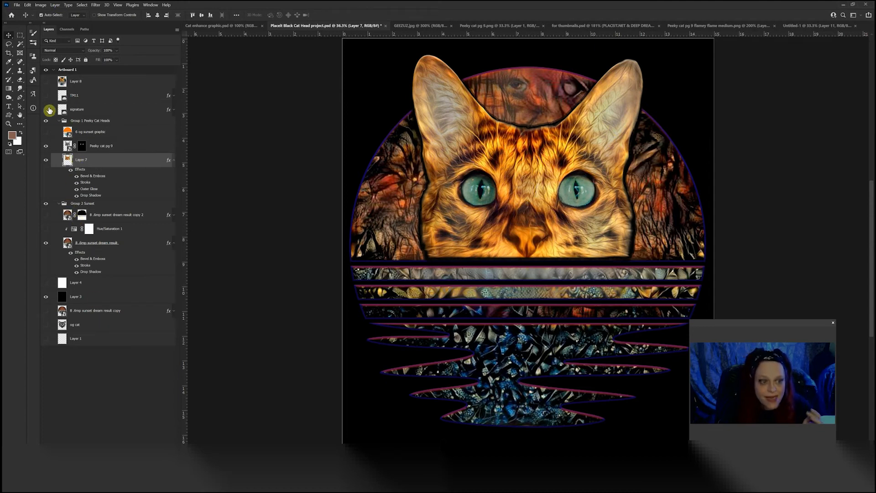
Compare the design with and without the merged, enhanced version on Layer 8, ending with Layer 8 shown
{"action": "left_click", "coordinate": [45, 81]}
{"action": "left_click", "coordinate": [46, 81]}
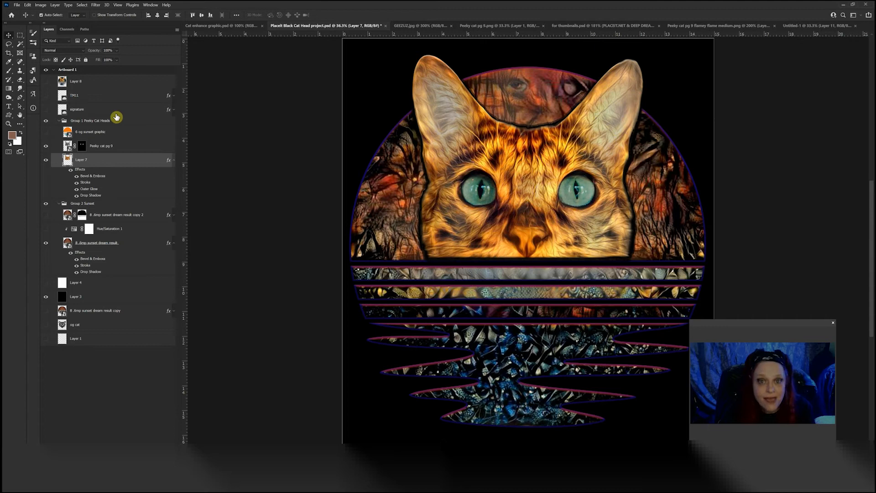
{"action": "left_click", "coordinate": [46, 81]}
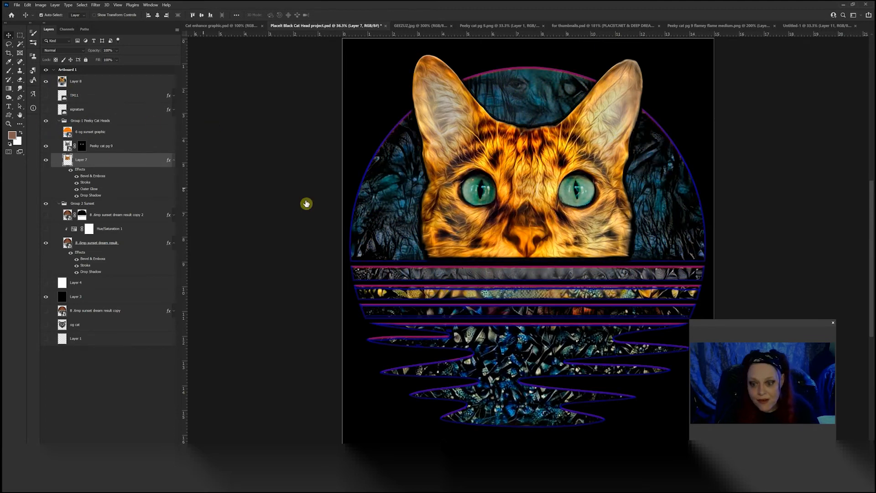
{"action": "left_click", "coordinate": [46, 82]}
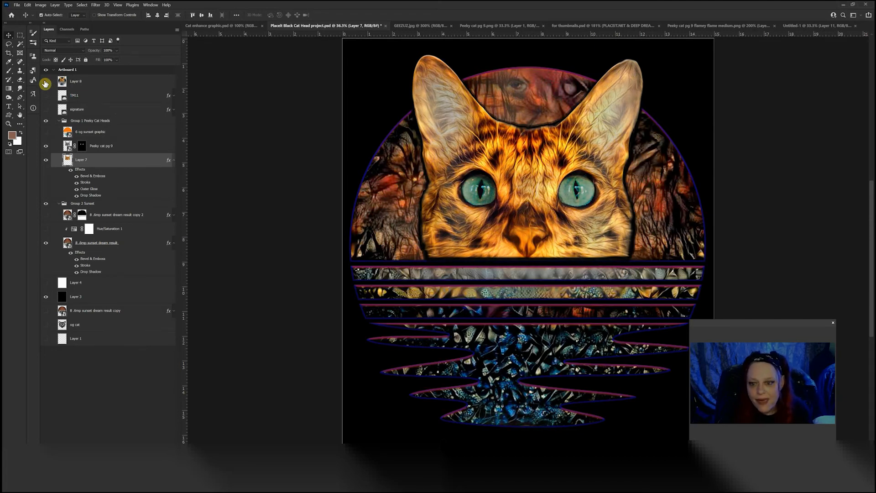
{"action": "left_click", "coordinate": [46, 82]}
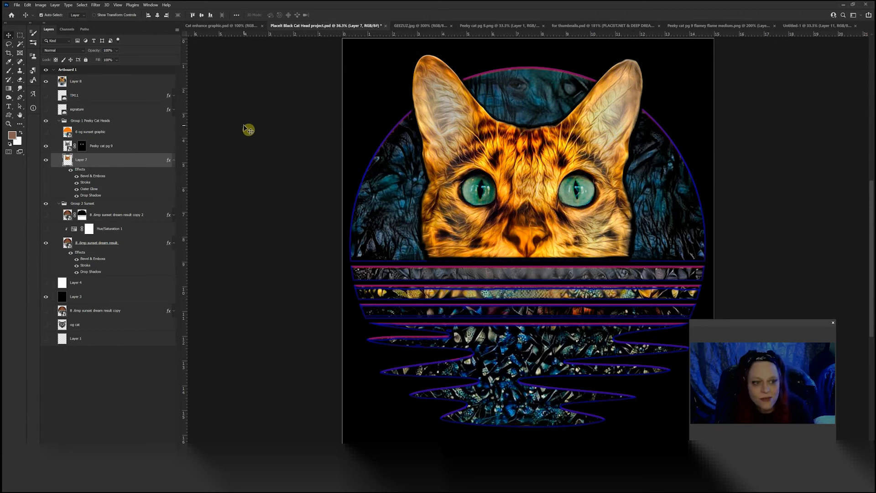
{"action": "left_click", "coordinate": [46, 84]}
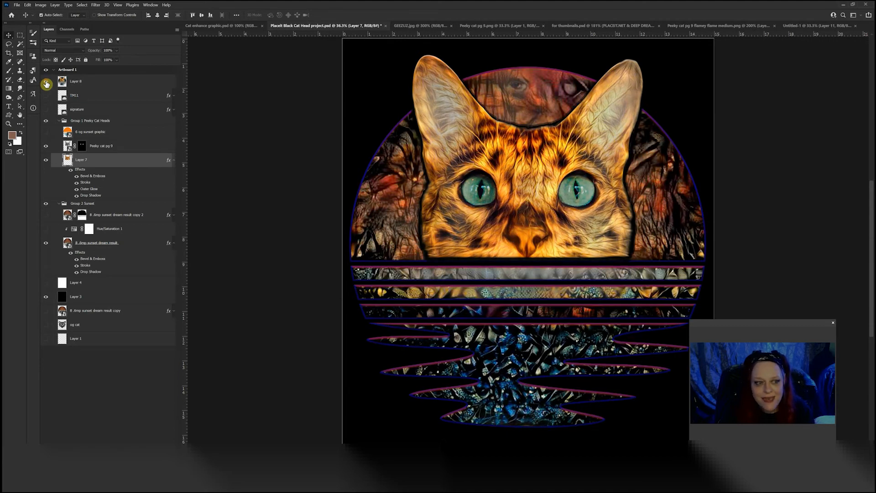
{"action": "left_click", "coordinate": [46, 84]}
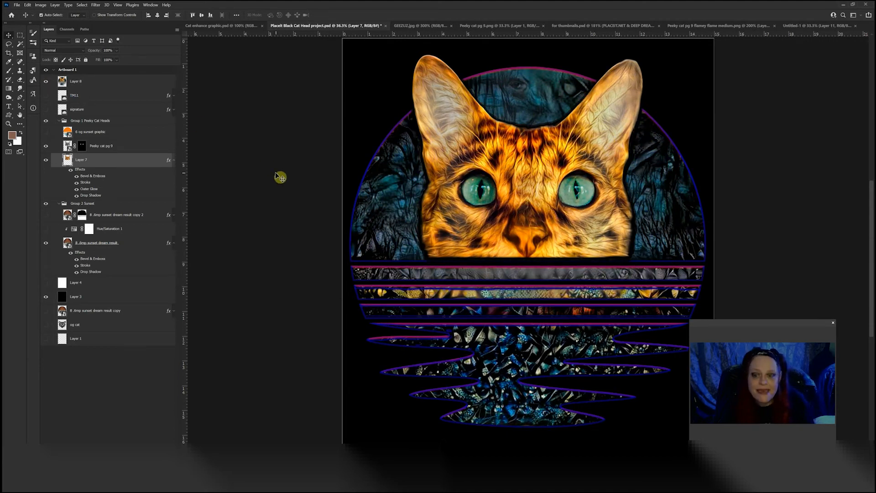